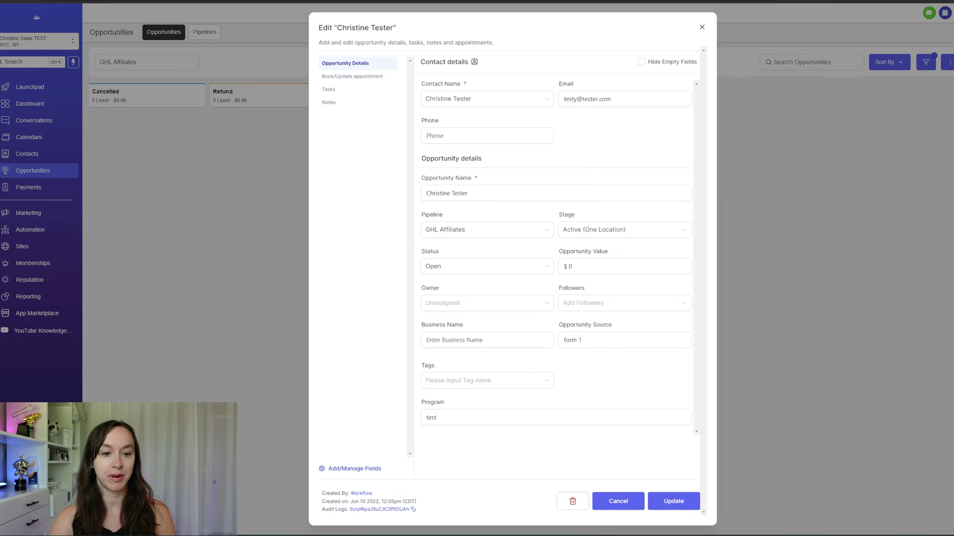
# Highlight the Program field label on Christine Tester's opportunity
pyautogui.moveTo(419, 403); pyautogui.dragTo(542, 397)
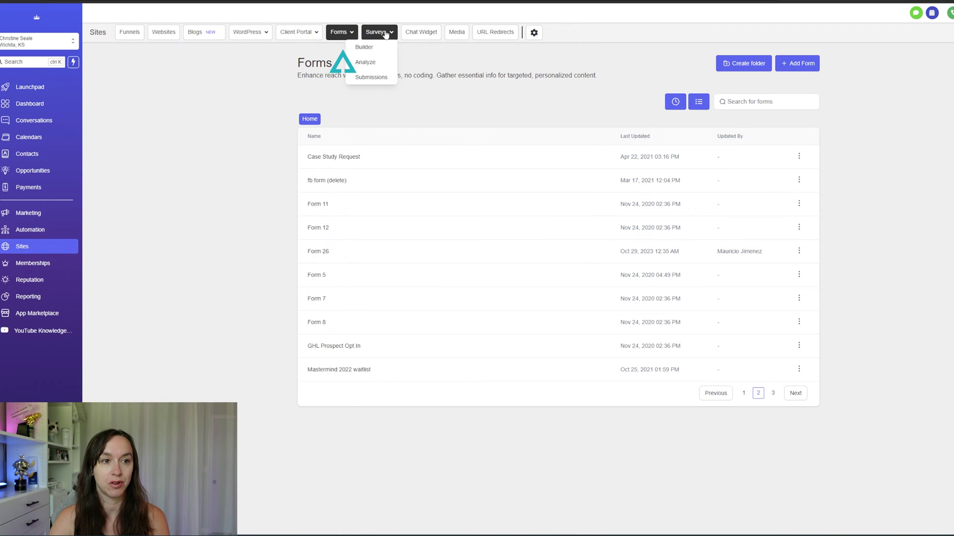
# Create a blank Form 29 using Add Form's Start from Scratch option
pyautogui.click(802, 67)
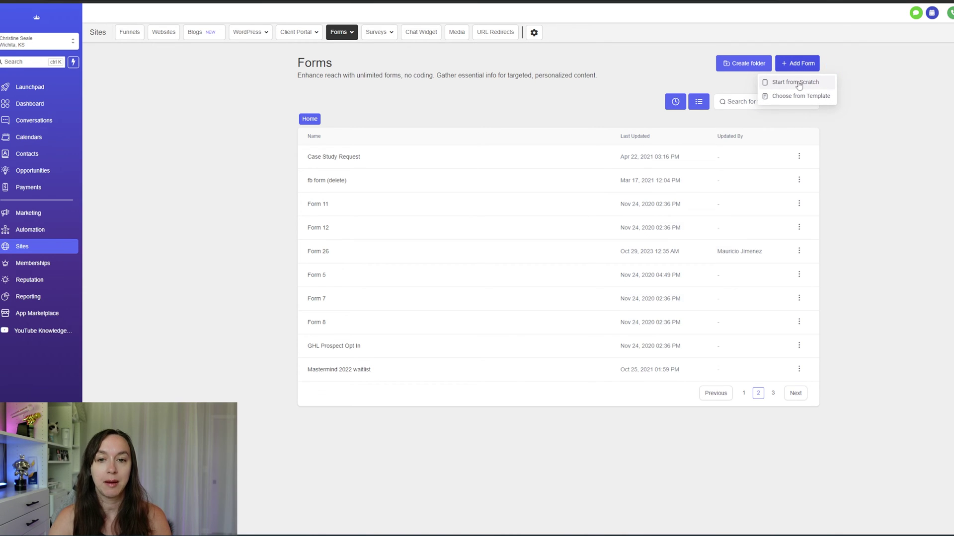
pyautogui.click(798, 84)
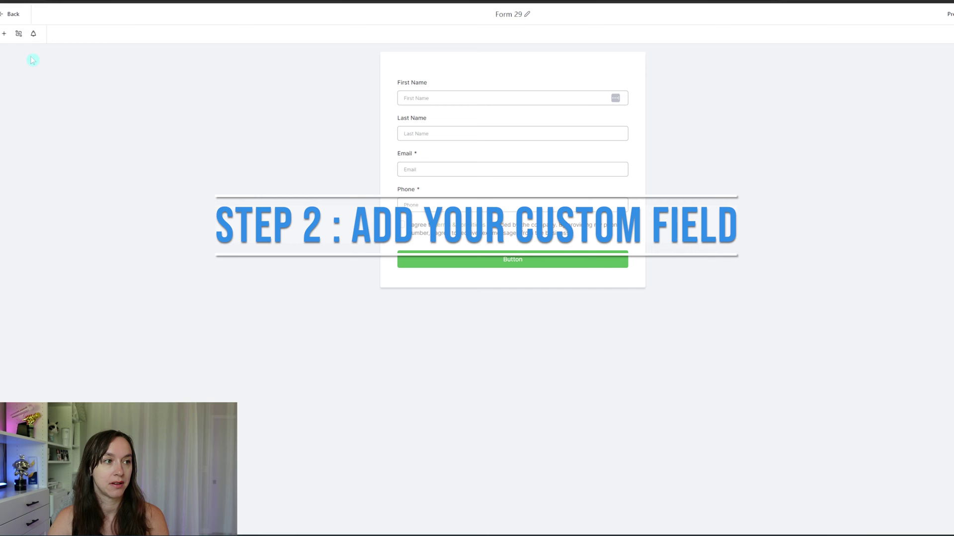
# Start a Single Line custom field from the Custom Fields tab of Add Form Element
pyautogui.click(3, 35)
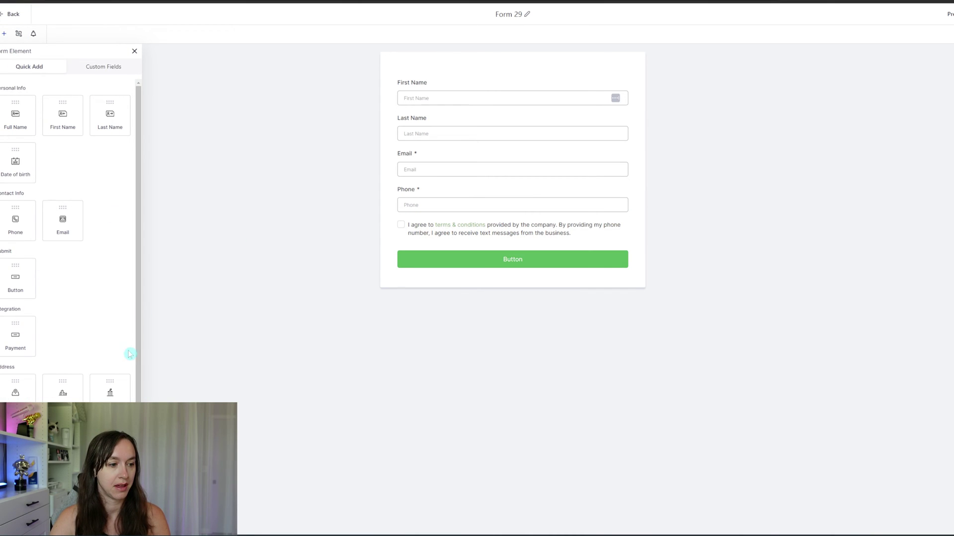
pyautogui.click(107, 69)
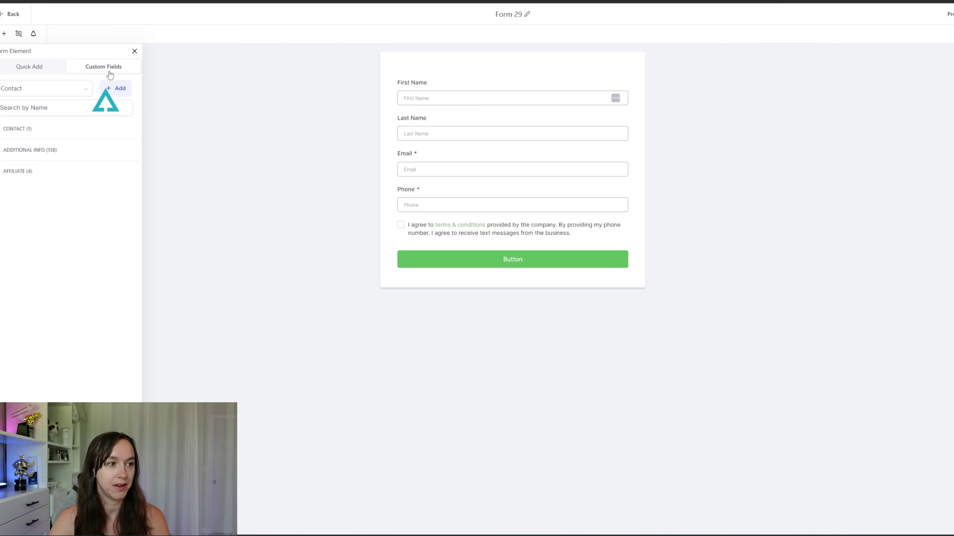
pyautogui.click(112, 91)
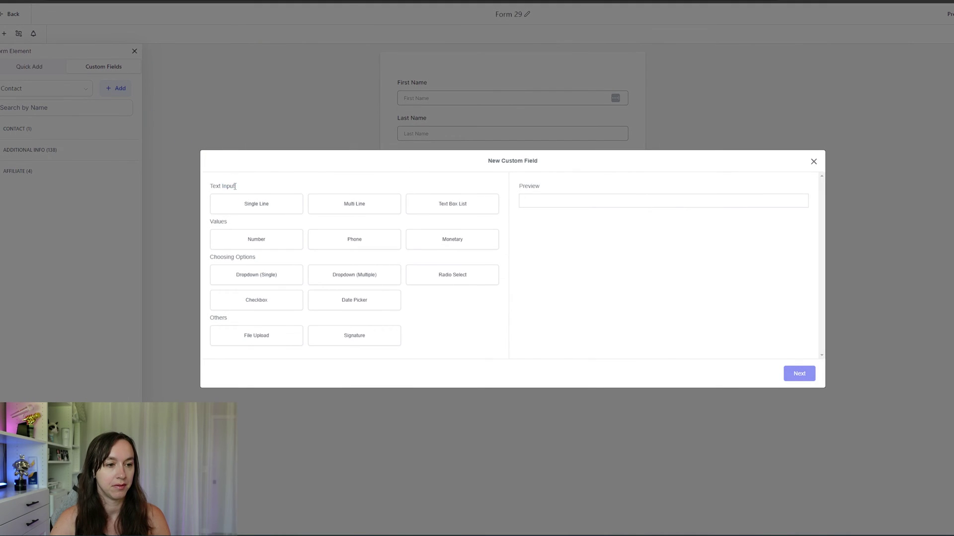
pyautogui.click(262, 208)
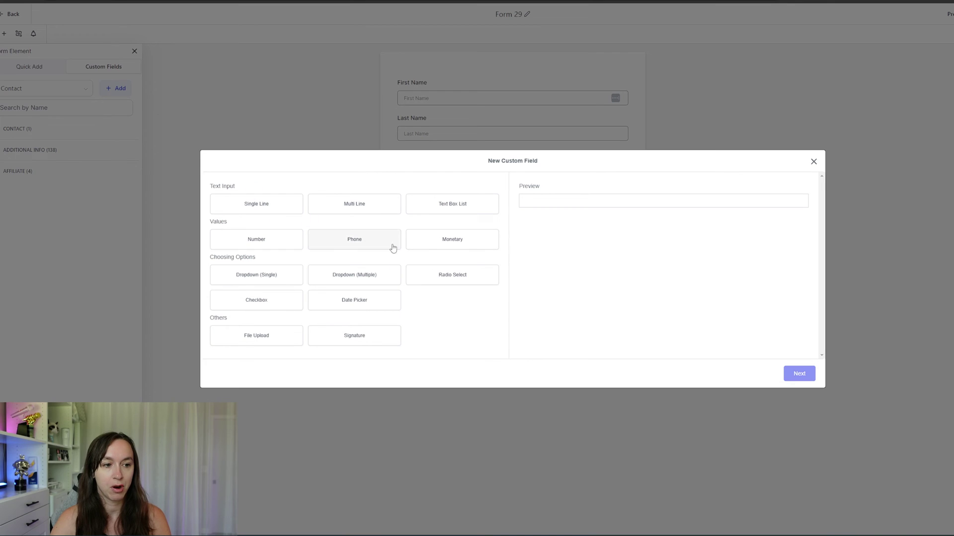
pyautogui.click(275, 211)
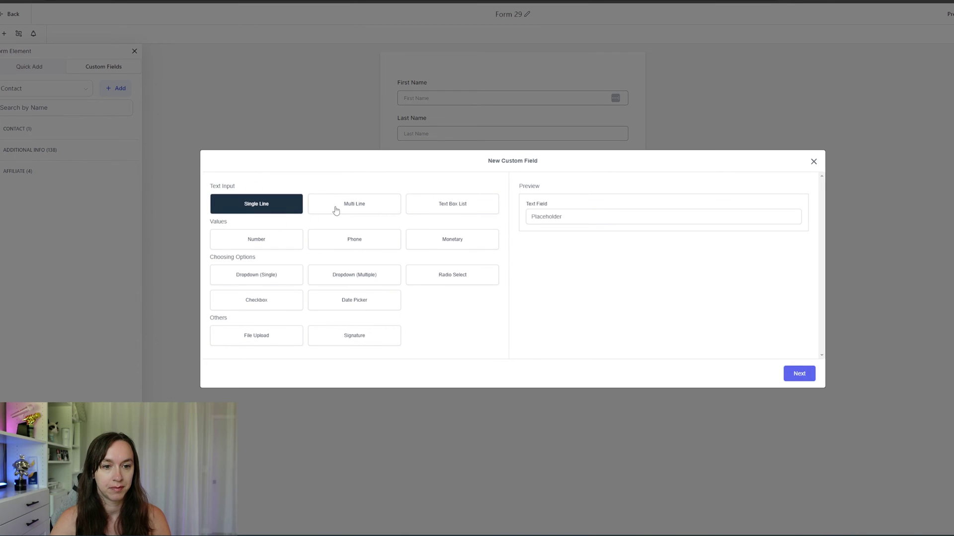
# Name the field 'test', set Object to Opportunity and Group to Opportunity Details, and expand Additional preferences
pyautogui.click(799, 374)
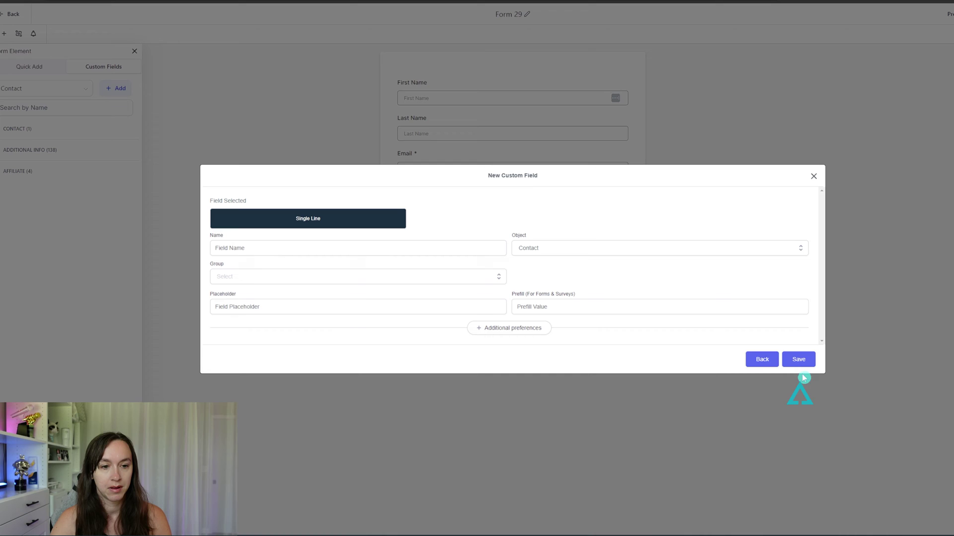
pyautogui.click(343, 248)
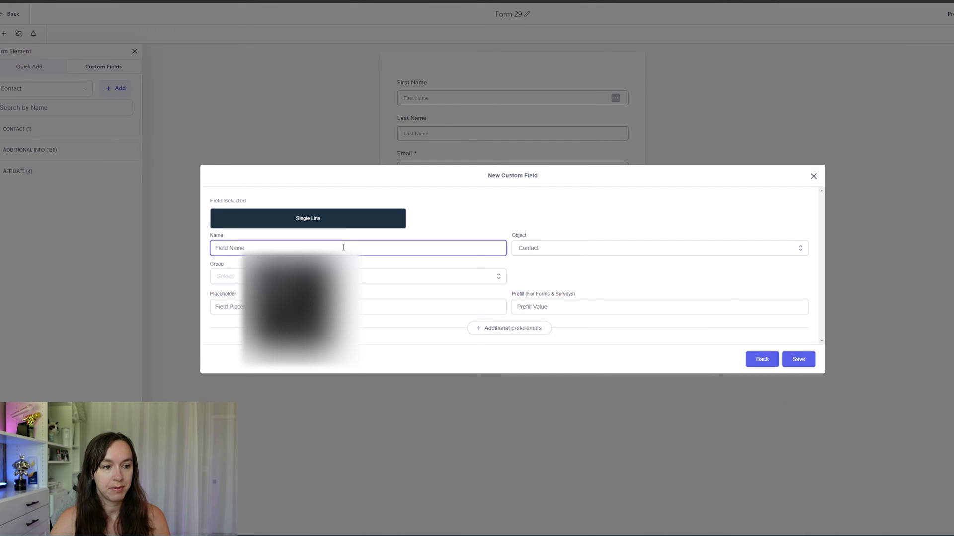
pyautogui.write('t')
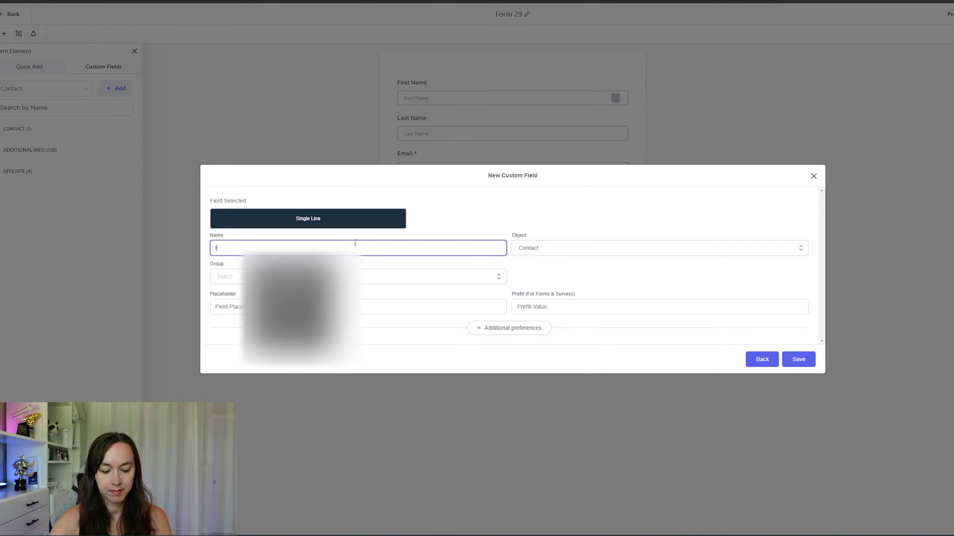
pyautogui.write('esyt')
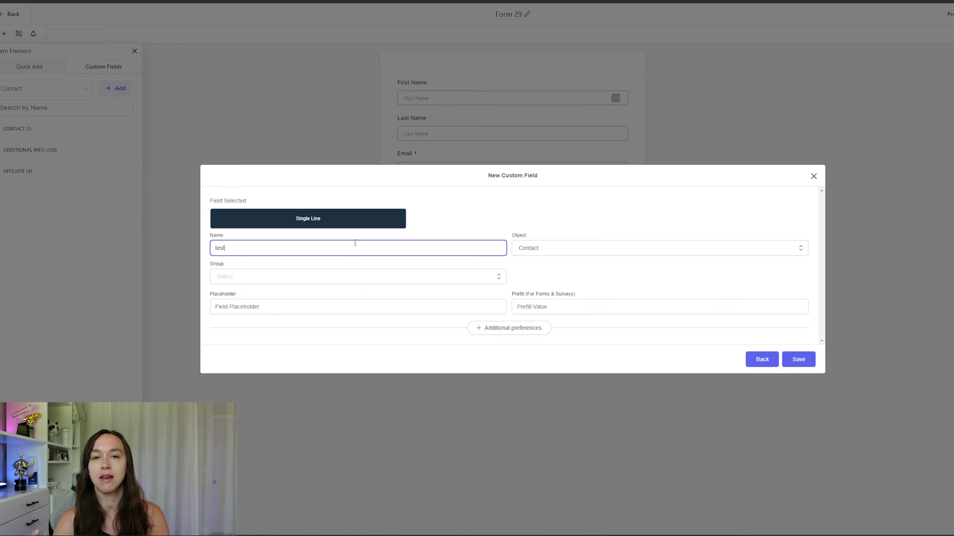
pyautogui.click(544, 254)
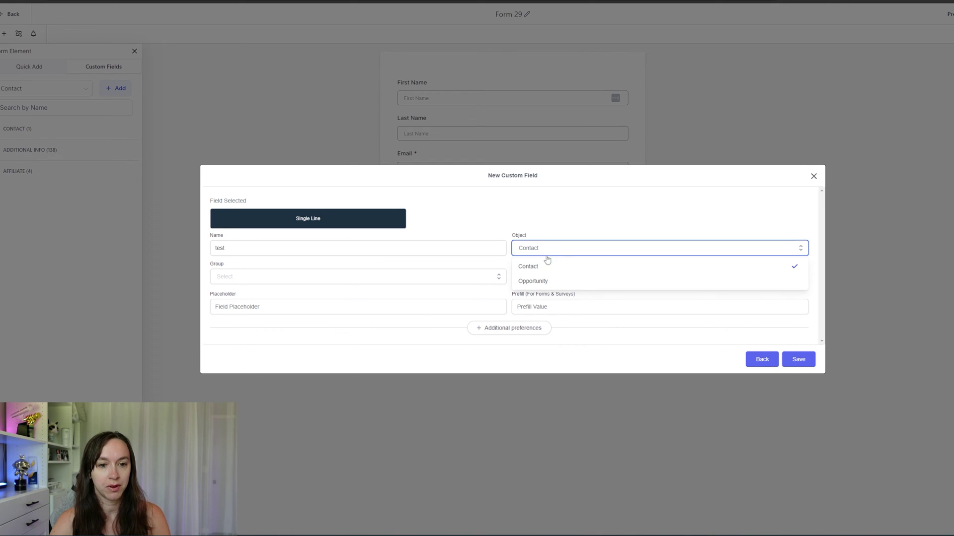
pyautogui.click(547, 281)
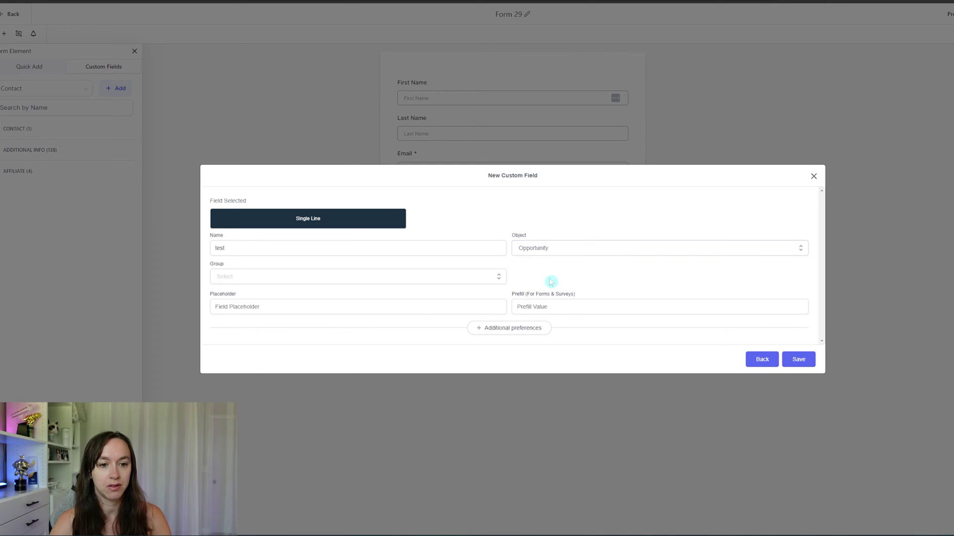
pyautogui.click(378, 279)
pyautogui.click(358, 295)
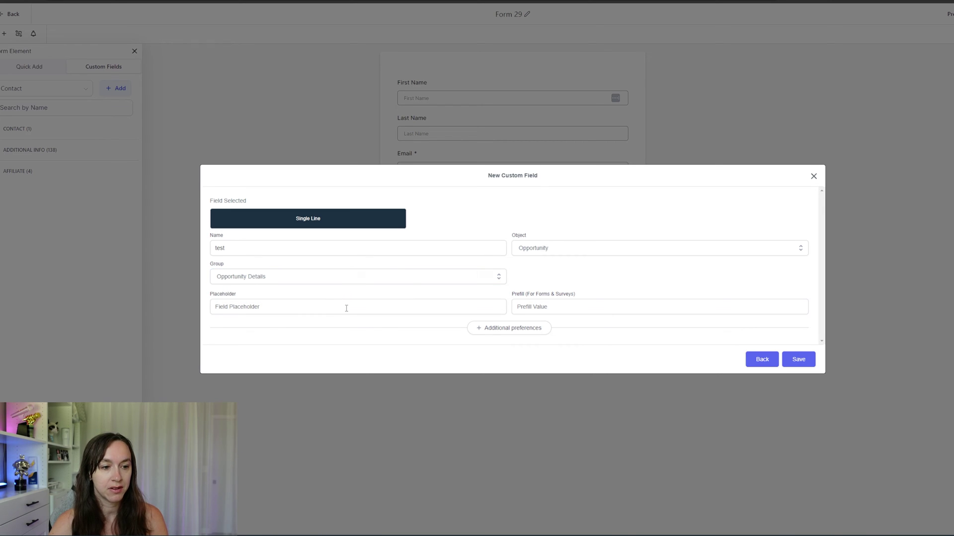
pyautogui.click(346, 308)
pyautogui.click(383, 281)
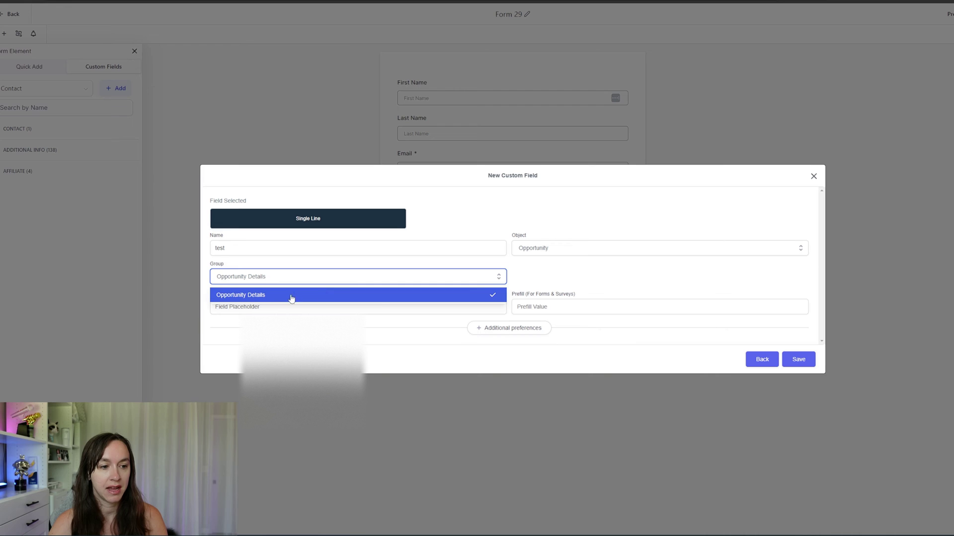
pyautogui.click(399, 338)
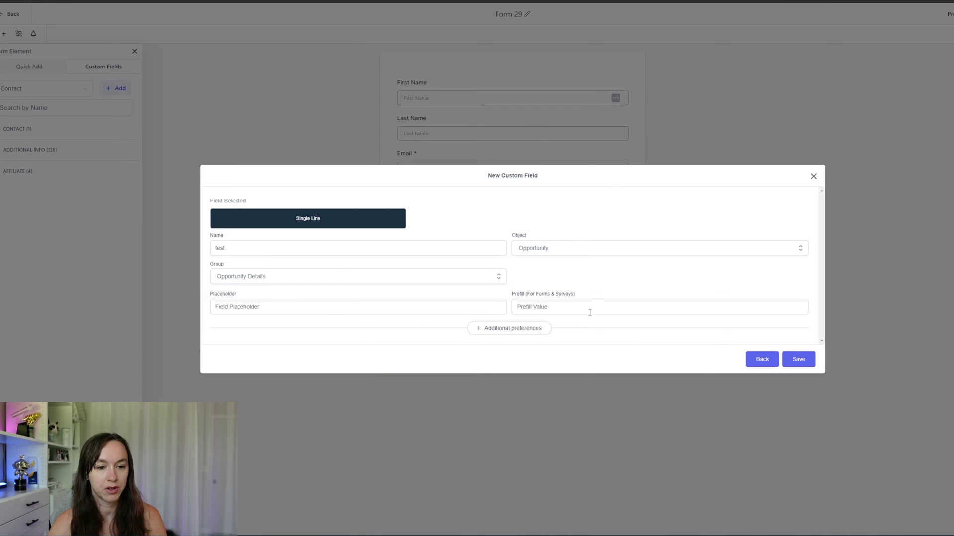
pyautogui.click(530, 330)
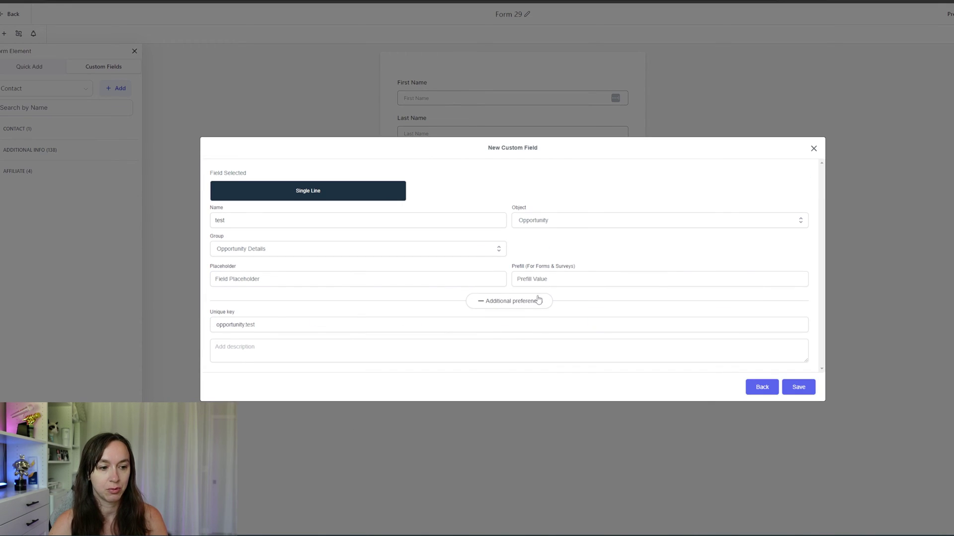
# Save the test field, then show Opportunity custom fields with the Opportunity Details group expanded
pyautogui.click(798, 388)
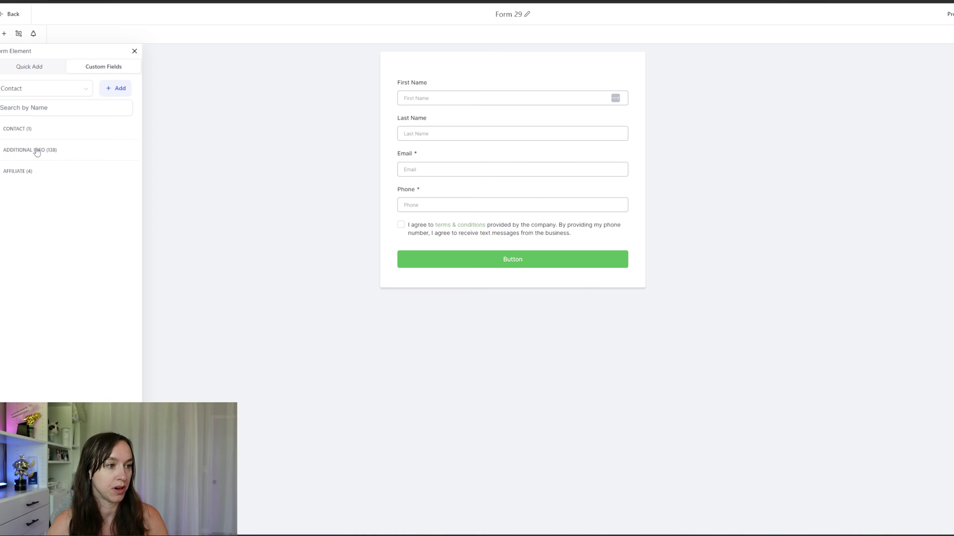
pyautogui.click(57, 91)
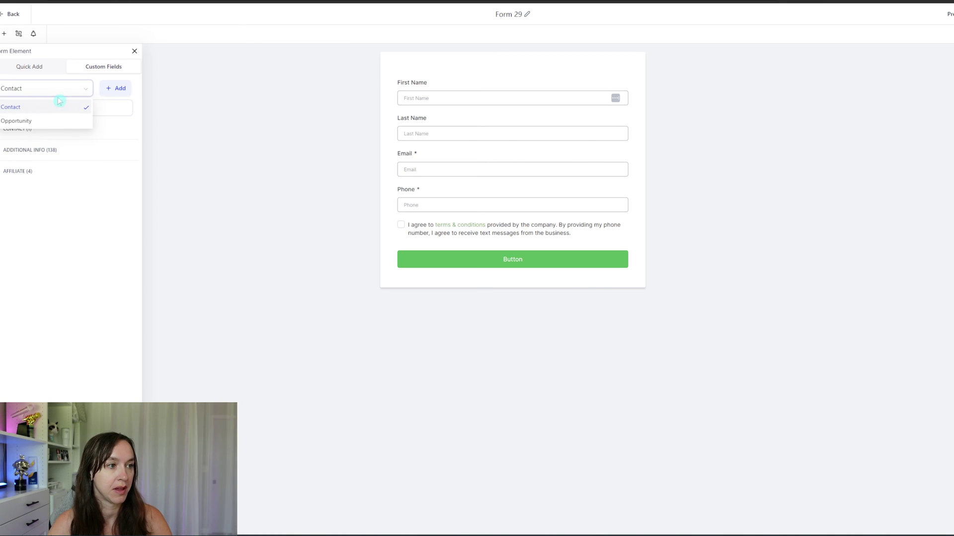
pyautogui.click(30, 122)
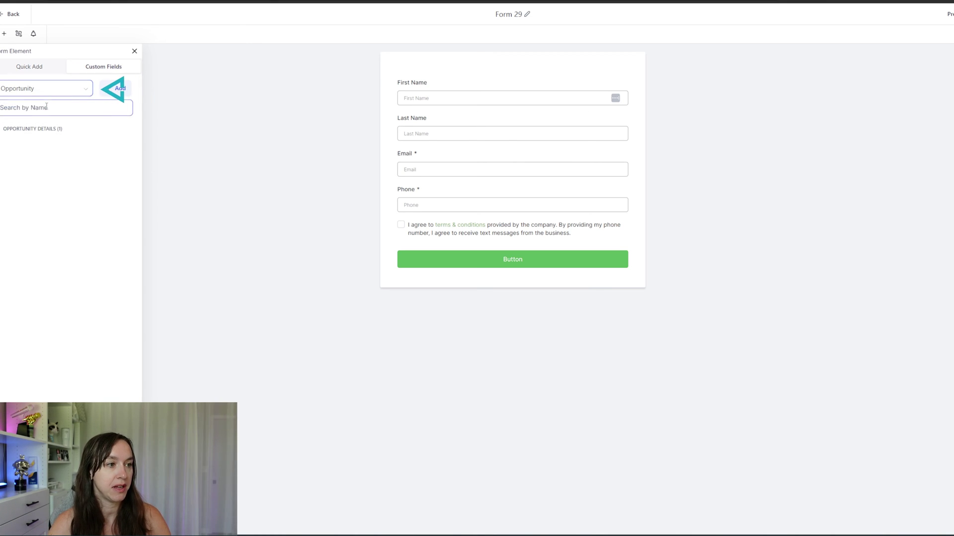
pyautogui.click(32, 129)
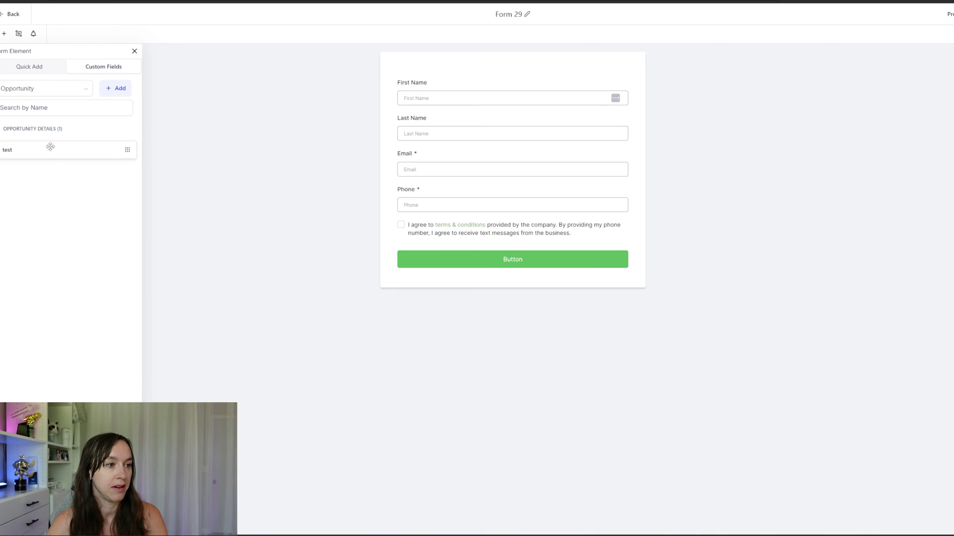
# Place the test field below Phone on Form 29 and dismiss the pipeline prompt
pyautogui.moveTo(50, 147); pyautogui.dragTo(480, 231)
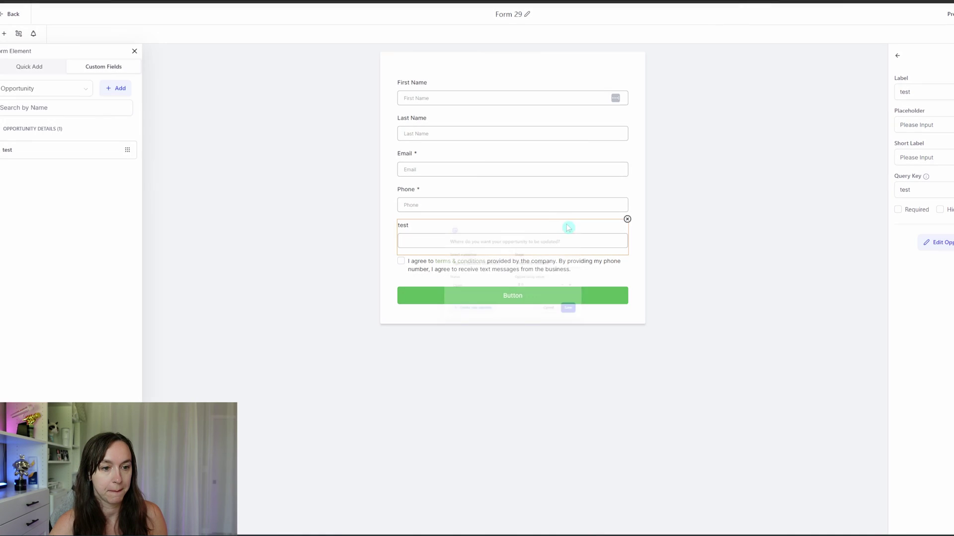
pyautogui.click(606, 206)
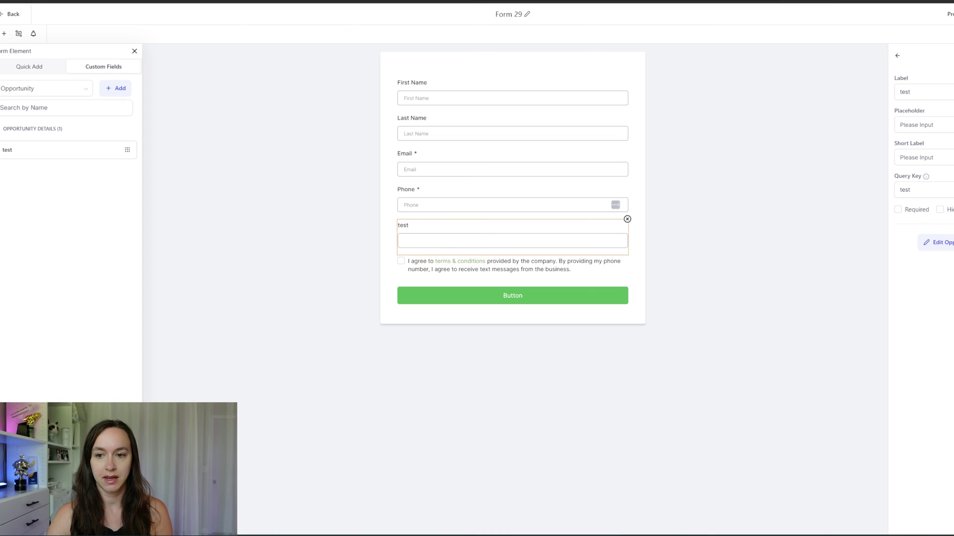
# Mark the test field Hidden with the hidden value test2
pyautogui.click(940, 210)
pyautogui.click(931, 241)
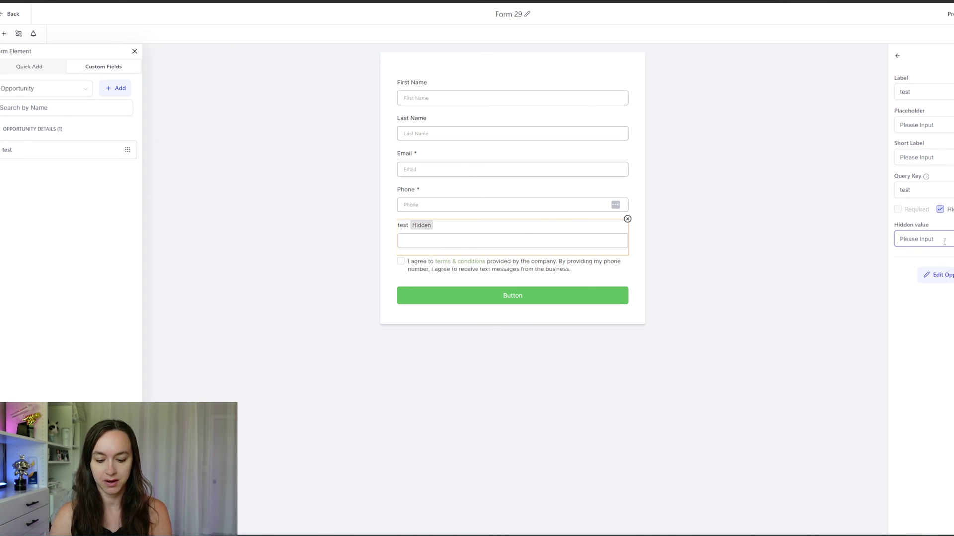
pyautogui.write('test2')
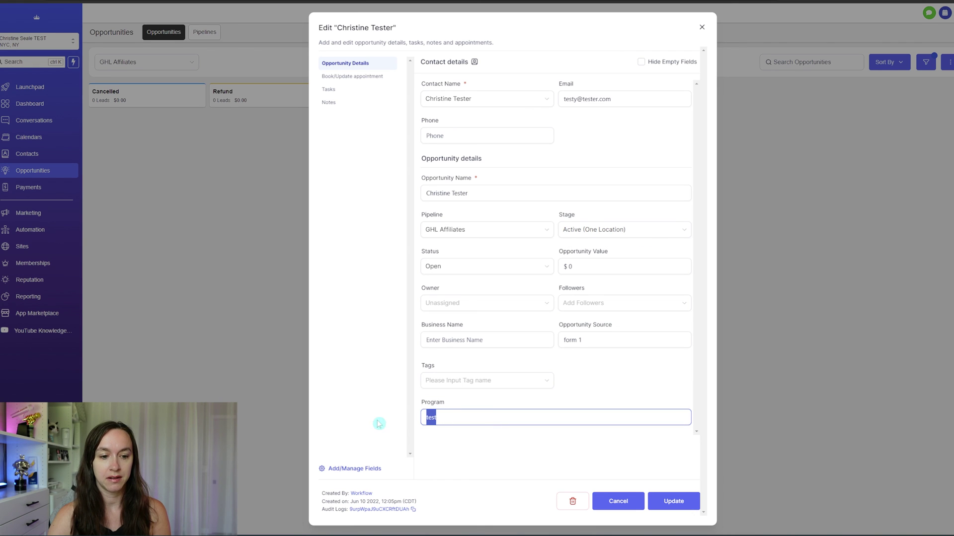
# Close the Edit dialog, reopen Christine Tester's card, and highlight the Program value 'test'
pyautogui.click(701, 27)
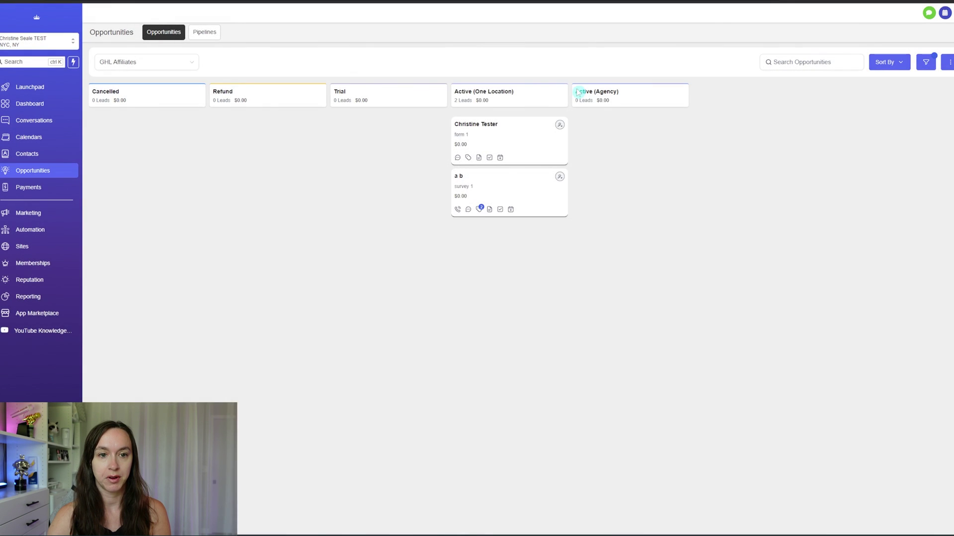
pyautogui.click(503, 126)
pyautogui.doubleClick(462, 420)
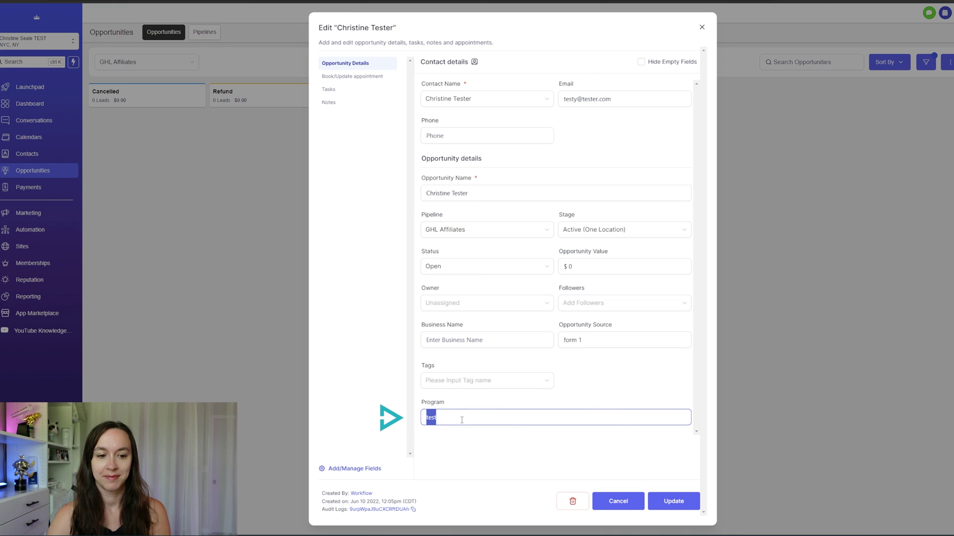